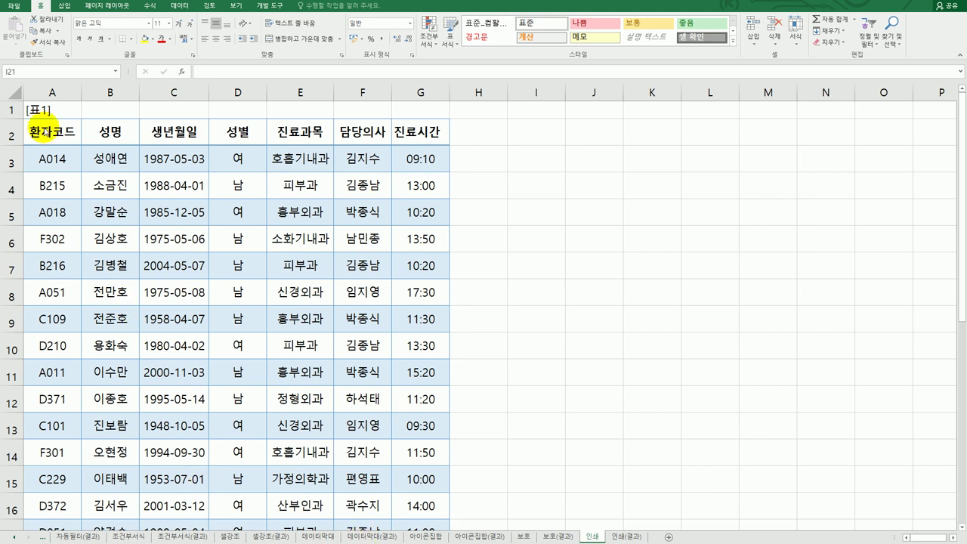
# Preview the printout of the 인쇄 sheet, including its second page, and return to the worksheet.
pyautogui.click(51, 125)
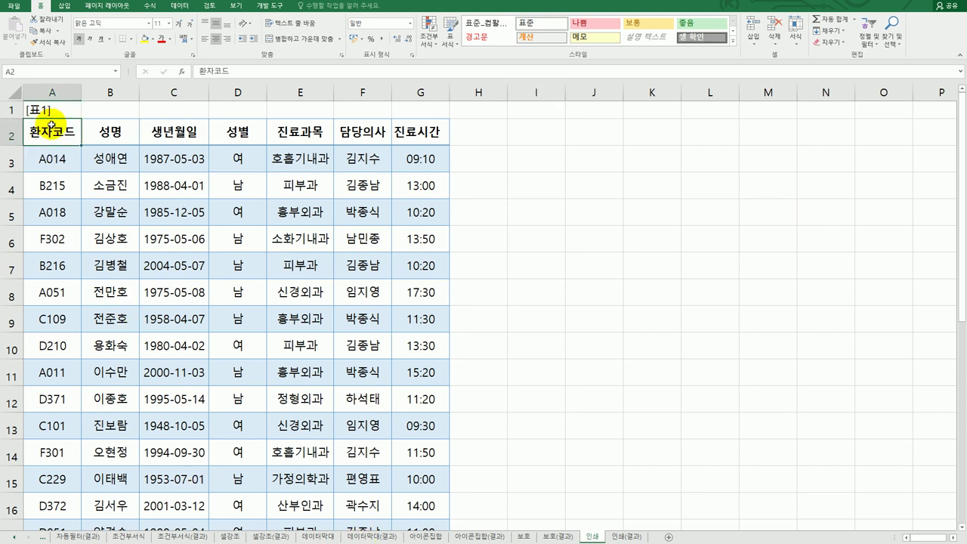
pyautogui.click(17, 13)
pyautogui.click(21, 126)
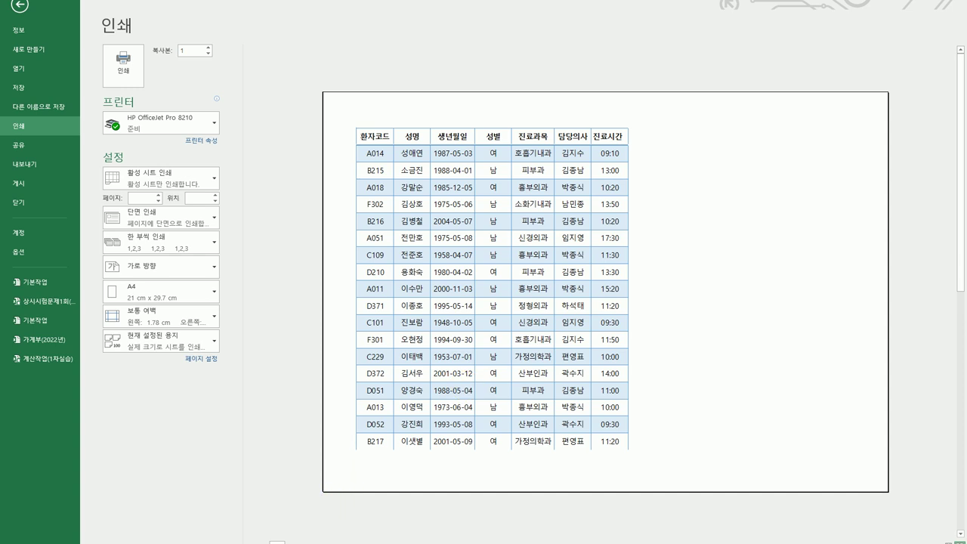
pyautogui.click(298, 542)
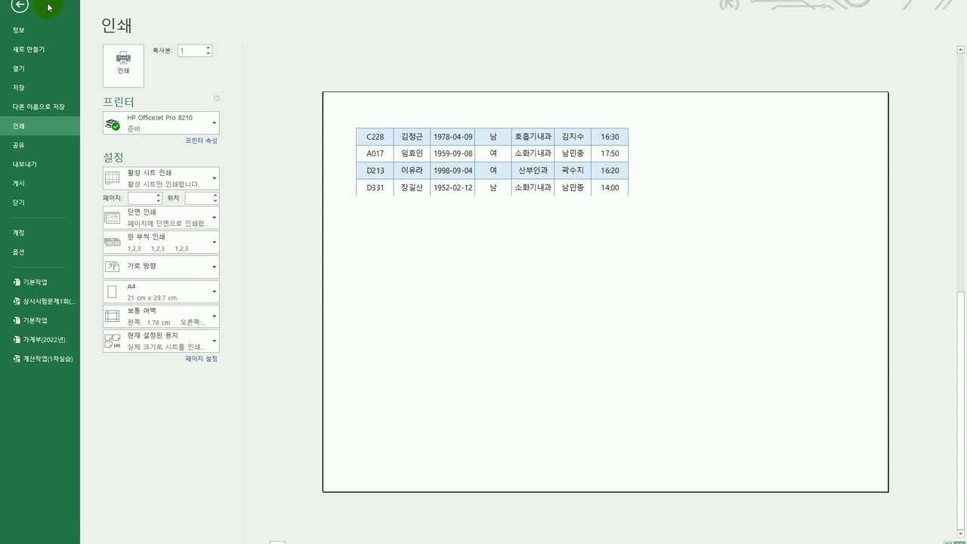
pyautogui.click(20, 8)
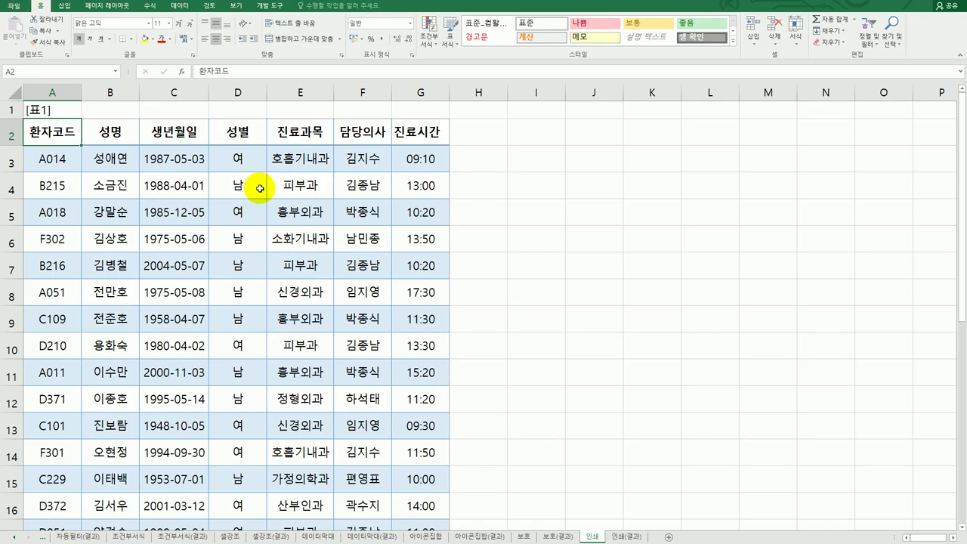
pyautogui.click(13, 6)
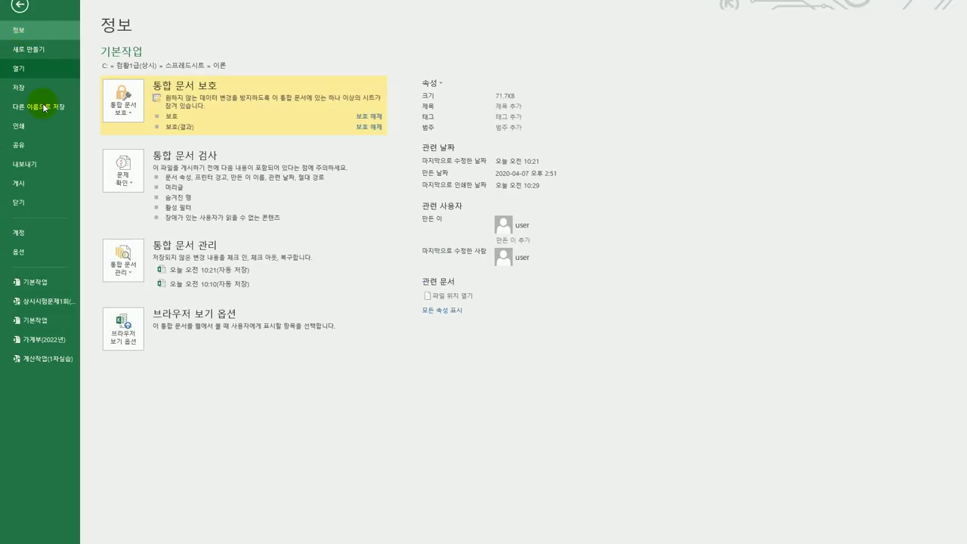
pyautogui.click(47, 129)
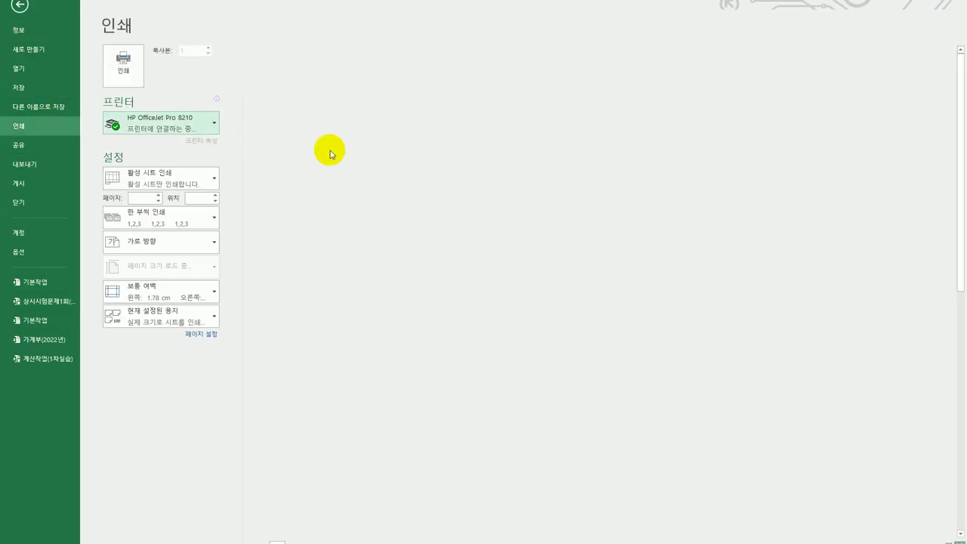
pyautogui.click(298, 535)
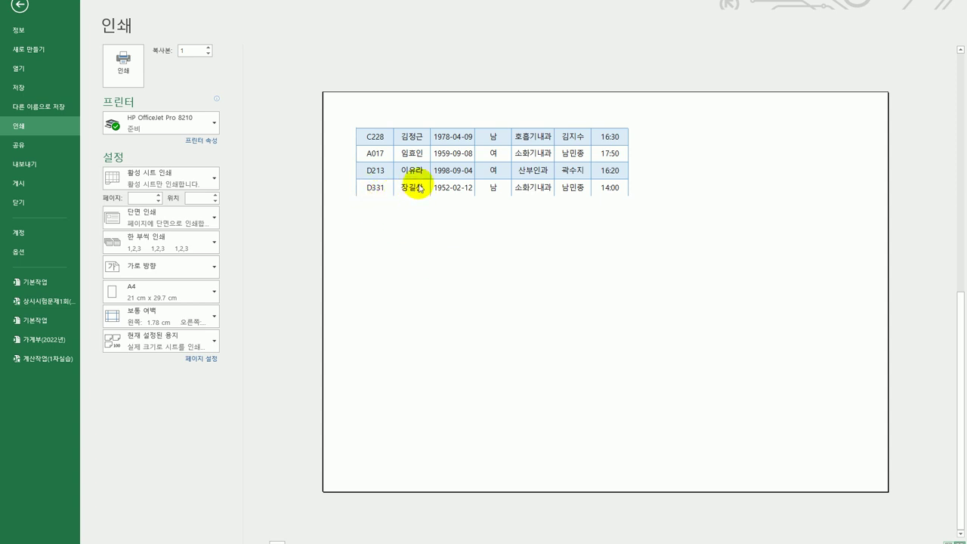
pyautogui.click(19, 6)
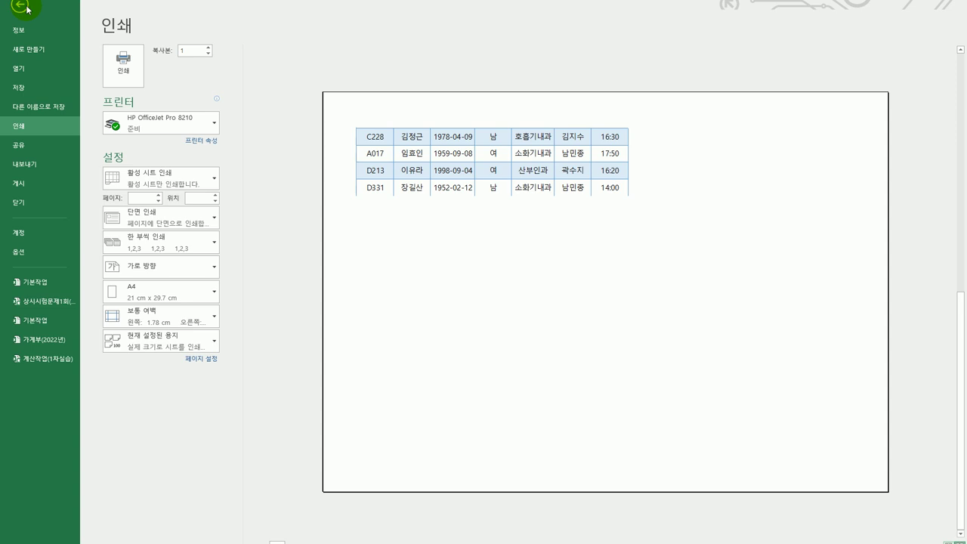
# Examine how the table rows divide between A2:G24 and the remaining records in A25:G30.
pyautogui.scroll(-10, 194, 268)
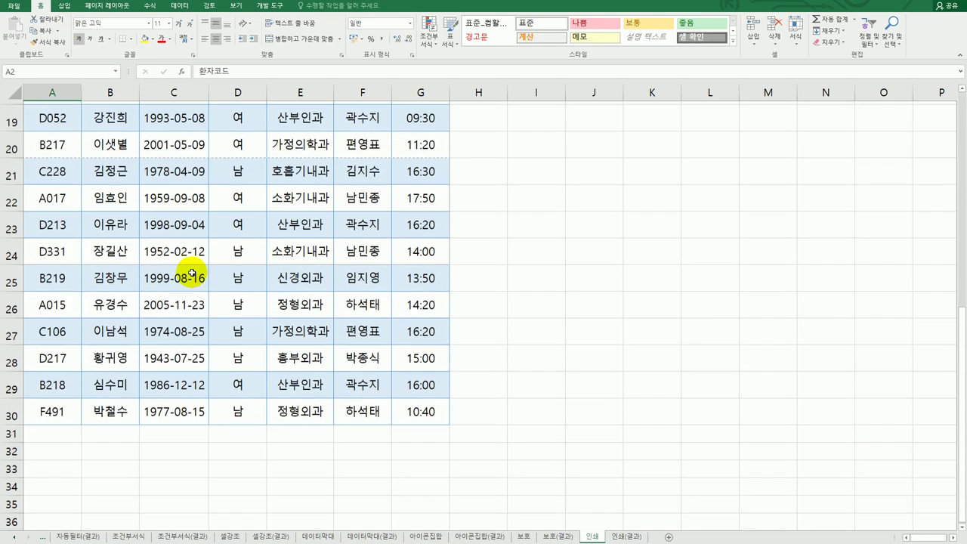
pyautogui.scroll(6, 192, 272)
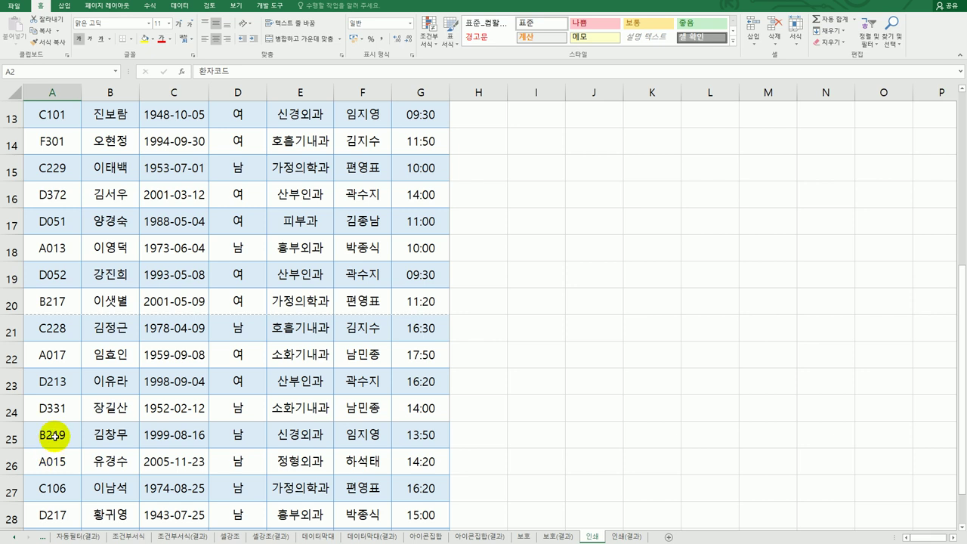
pyautogui.click(70, 458)
pyautogui.click(46, 428)
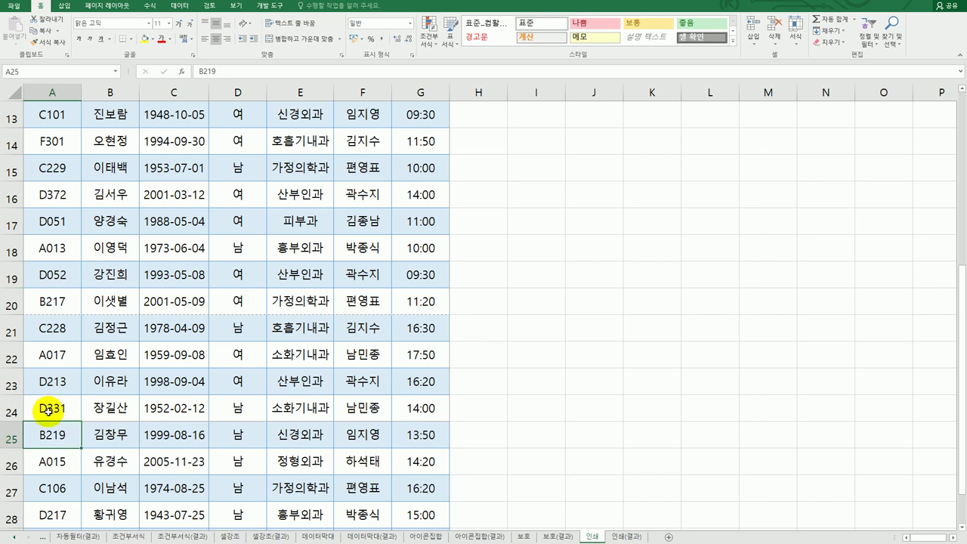
pyautogui.moveTo(47, 409); pyautogui.dragTo(418, 408)
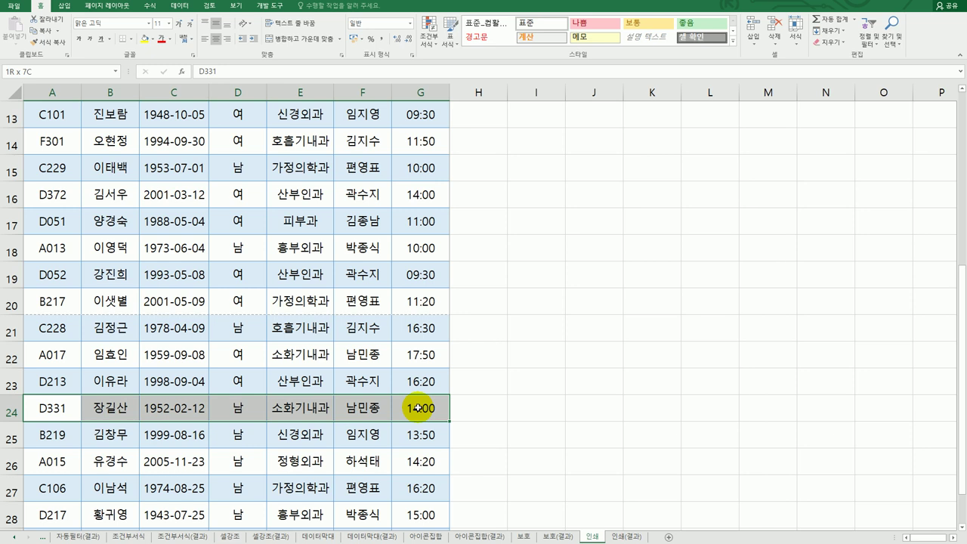
pyautogui.moveTo(418, 408); pyautogui.dragTo(55, 134)
pyautogui.scroll(-6, 54, 134)
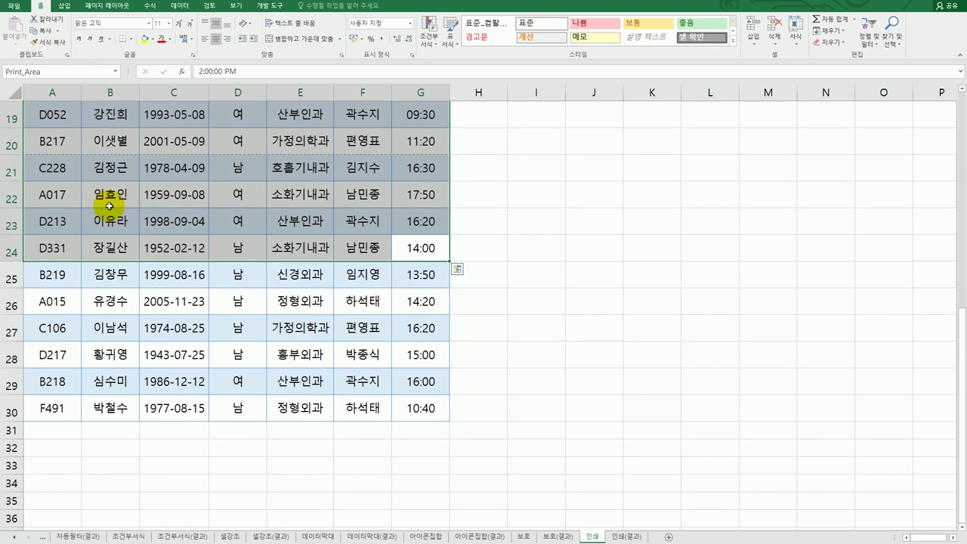
pyautogui.moveTo(53, 277); pyautogui.dragTo(401, 407)
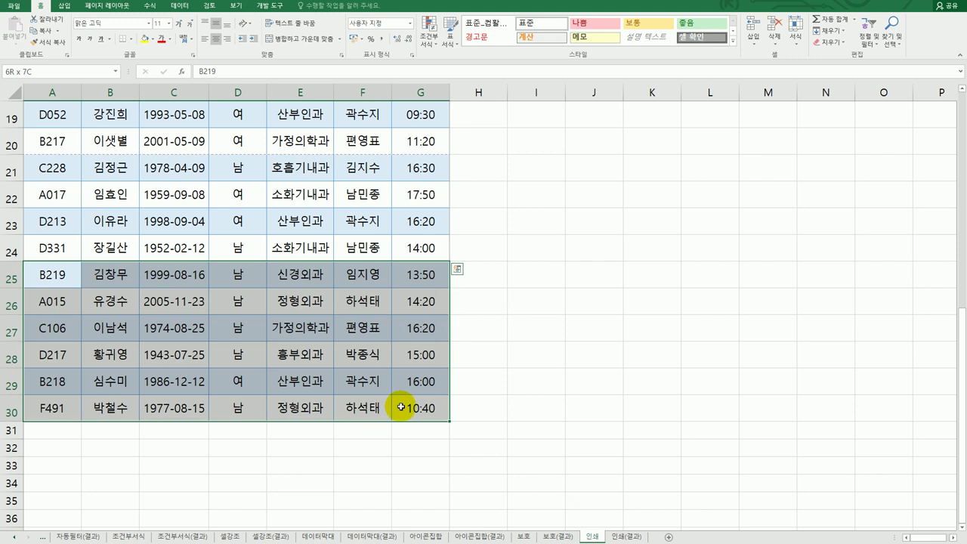
pyautogui.moveTo(400, 407); pyautogui.dragTo(400, 407)
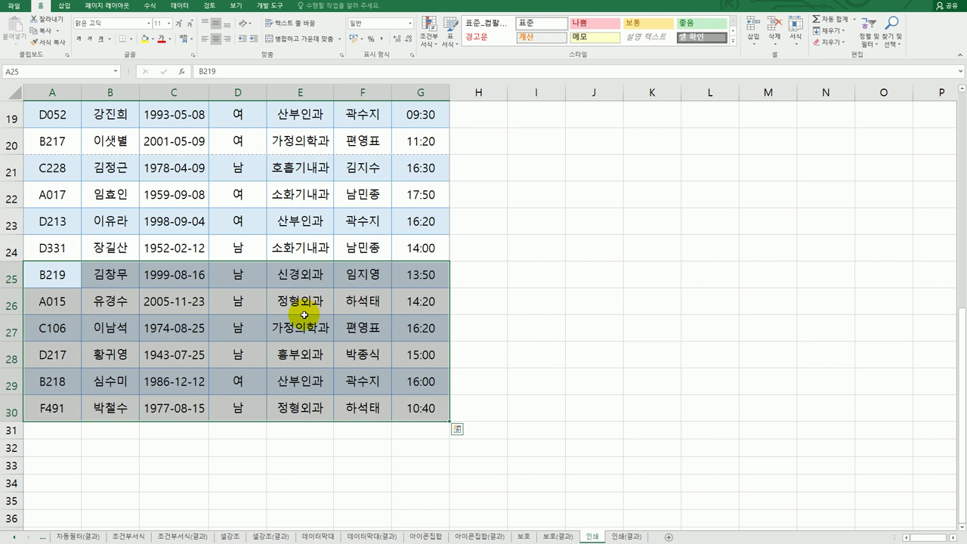
pyautogui.click(317, 249)
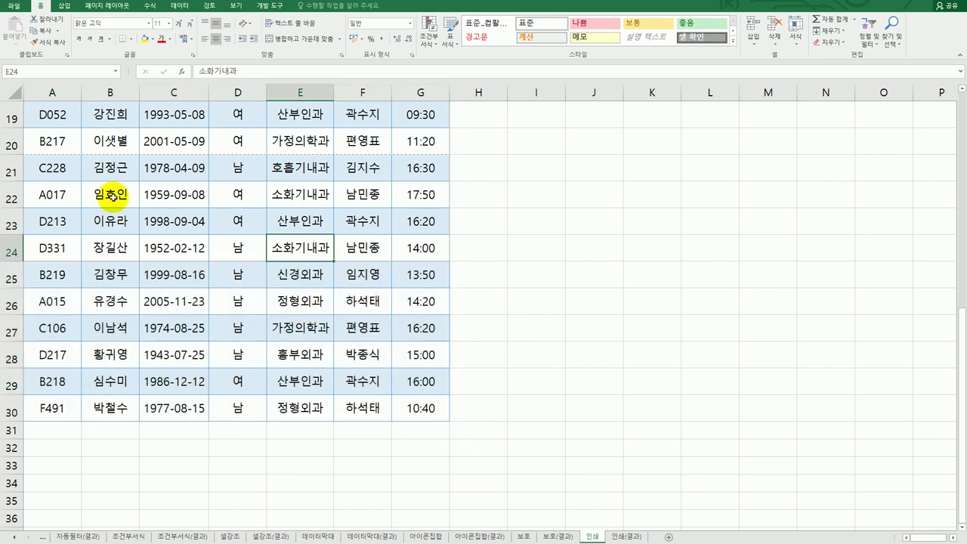
# Check the print area range in the sheet's page setup and close the settings without changes.
pyautogui.click(107, 7)
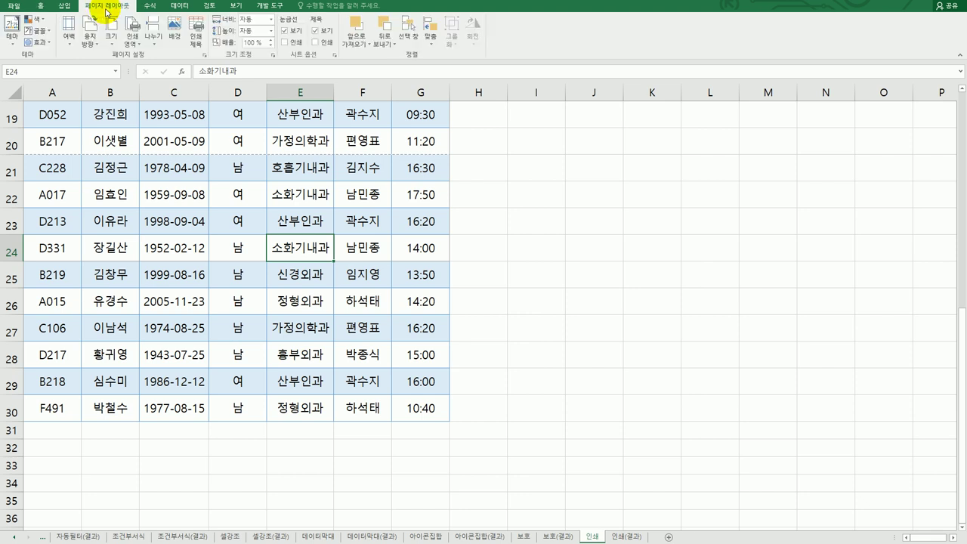
pyautogui.click(203, 57)
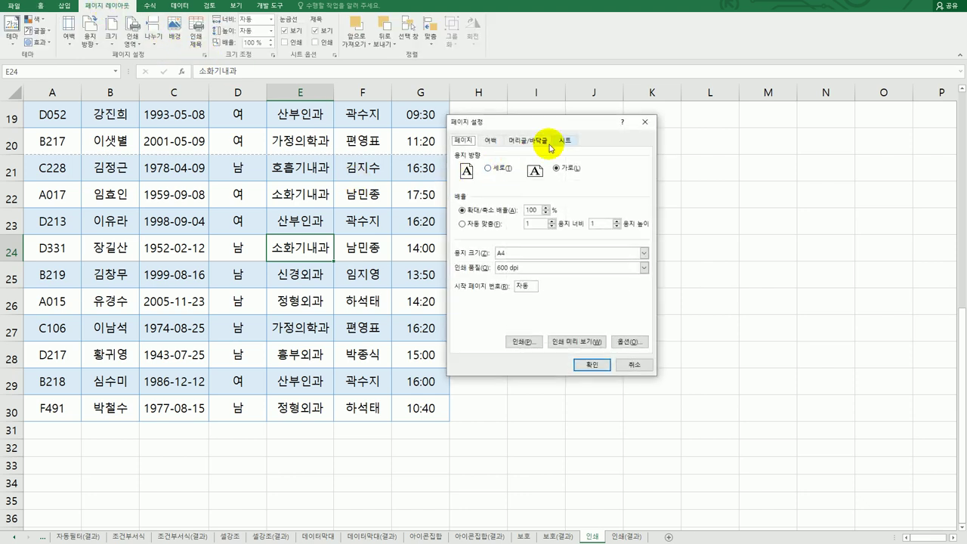
pyautogui.click(565, 143)
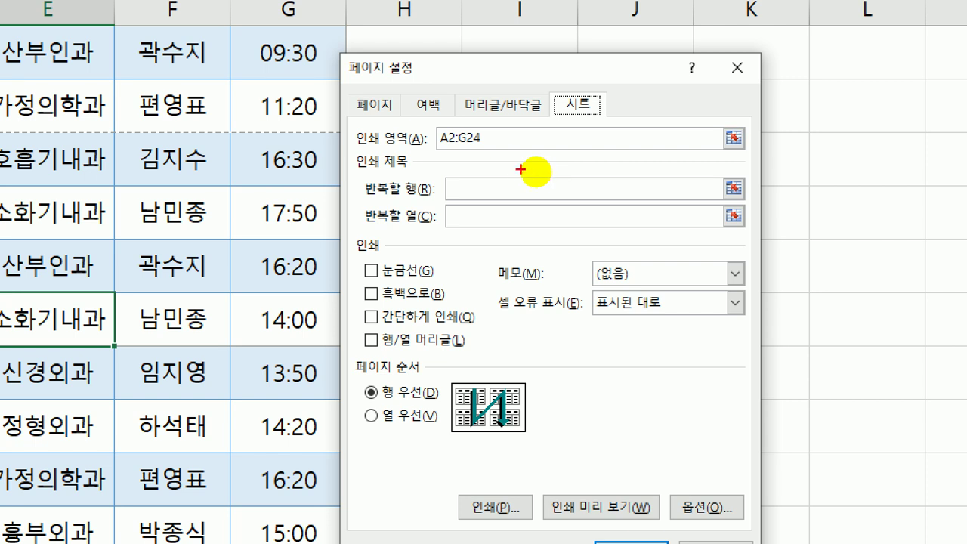
pyautogui.moveTo(521, 170)
pyautogui.mouseDown()
pyautogui.moveTo(453, 157)
pyautogui.moveTo(502, 139)
pyautogui.moveTo(498, 156)
pyautogui.mouseUp()
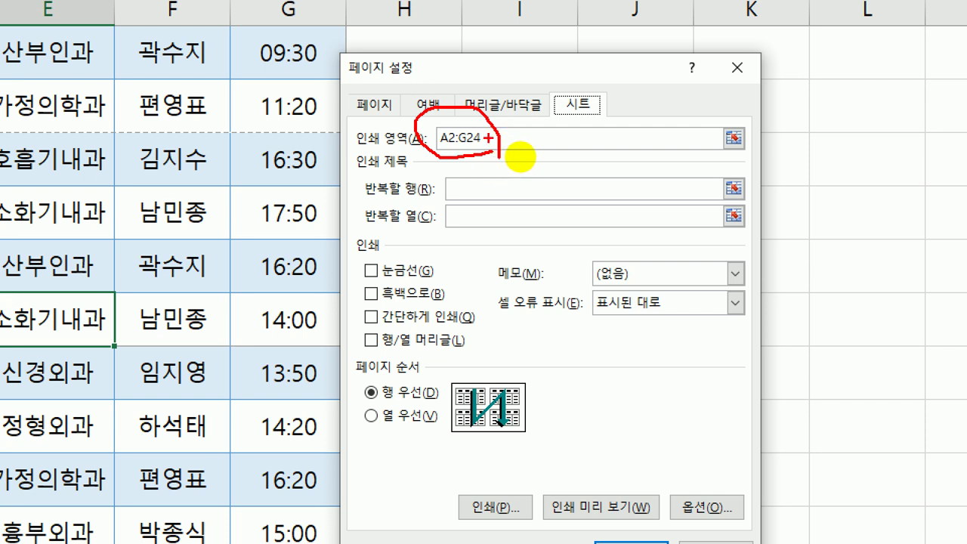
pyautogui.moveTo(518, 144)
pyautogui.mouseDown()
pyautogui.moveTo(557, 138)
pyautogui.moveTo(514, 134)
pyautogui.mouseUp()
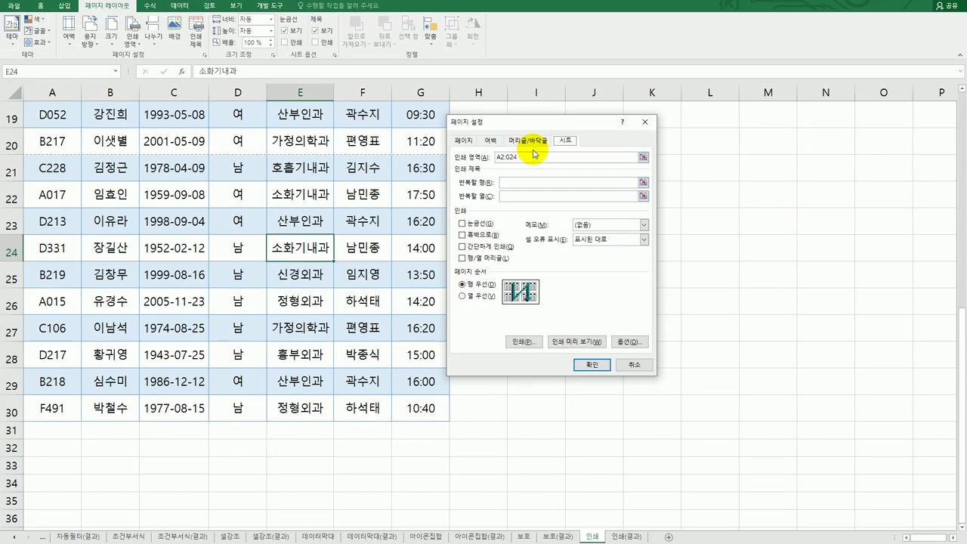
pyautogui.press('Escape')
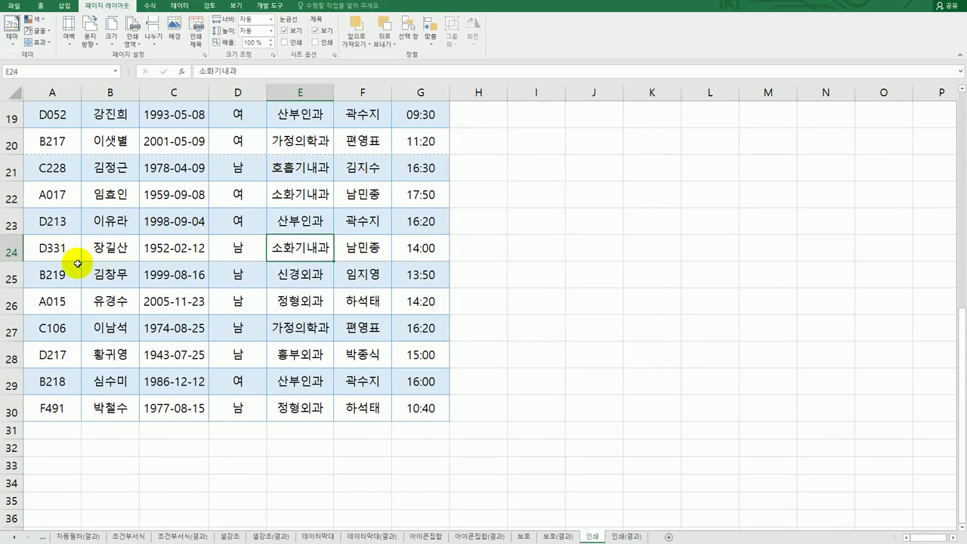
# Add the range A25:G30 to the sheet's existing print area.
pyautogui.click(55, 274)
pyautogui.moveTo(111, 275); pyautogui.dragTo(415, 402)
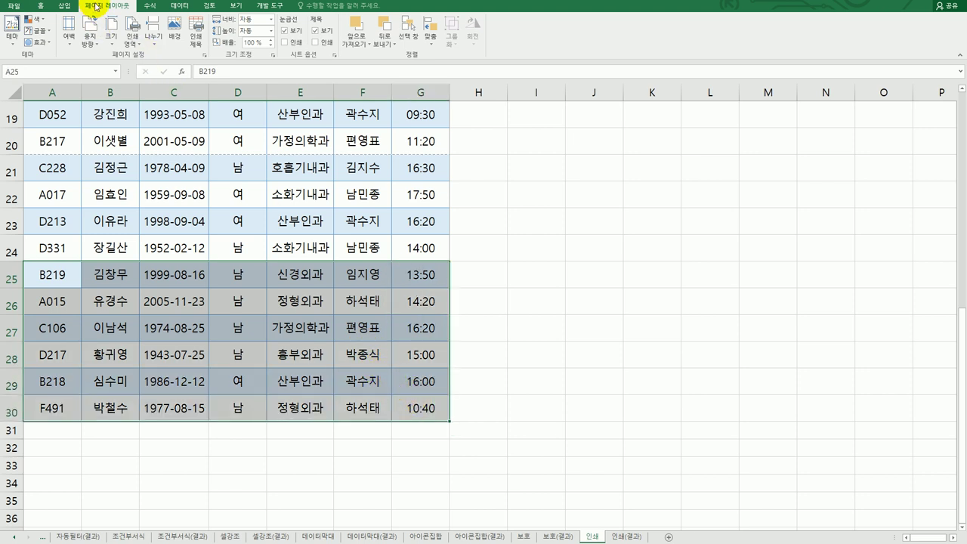
pyautogui.click(130, 39)
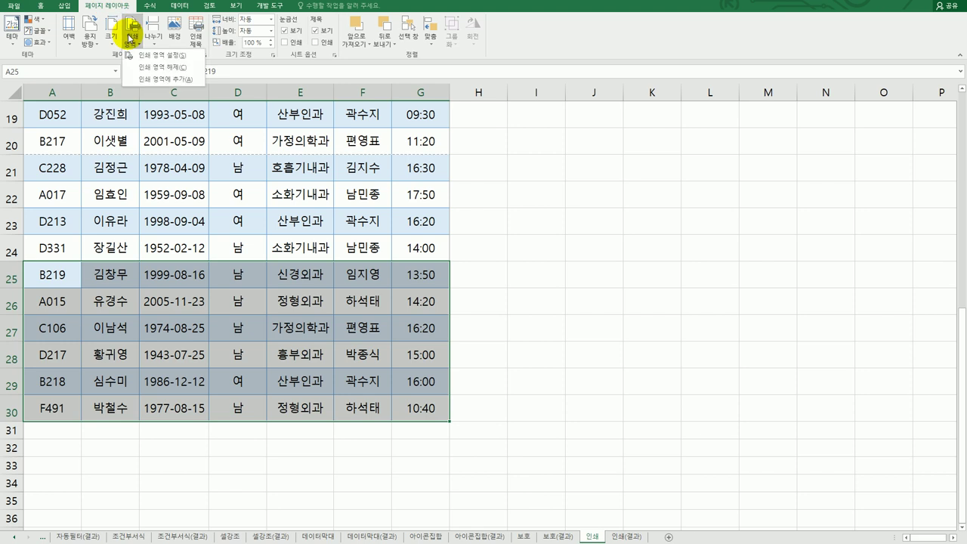
pyautogui.click(148, 80)
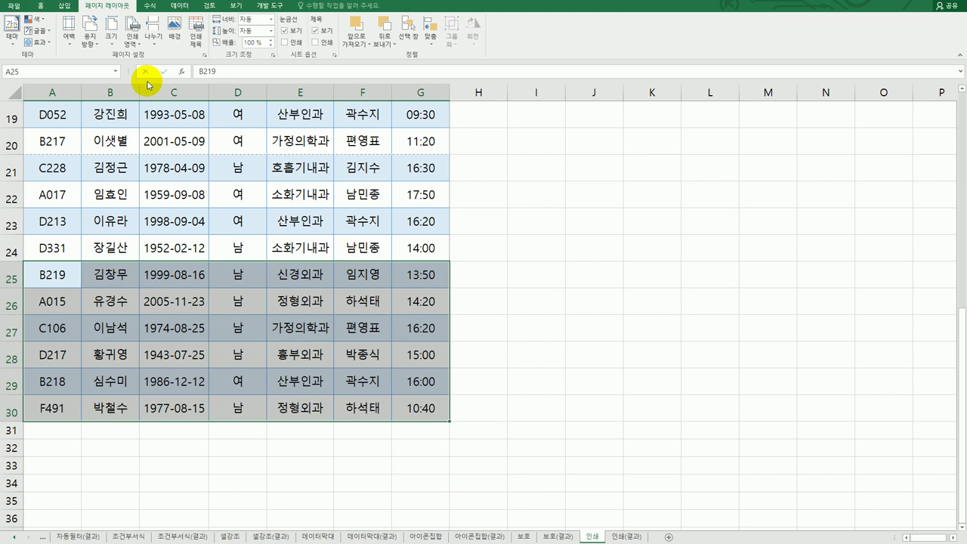
# Set row 2 ($2:$2), the table's heading row, as the title row repeated on every printed page.
pyautogui.scroll(6, 148, 85)
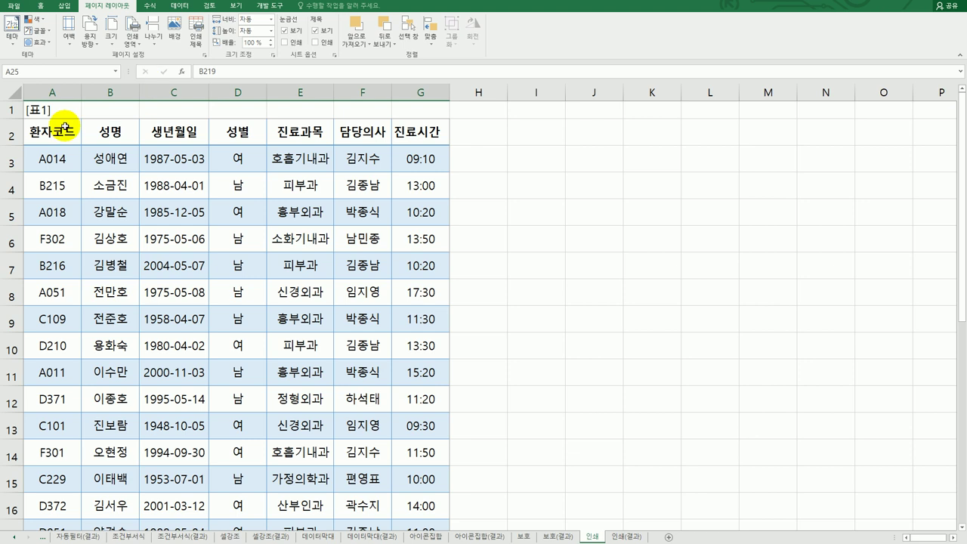
pyautogui.click(80, 137)
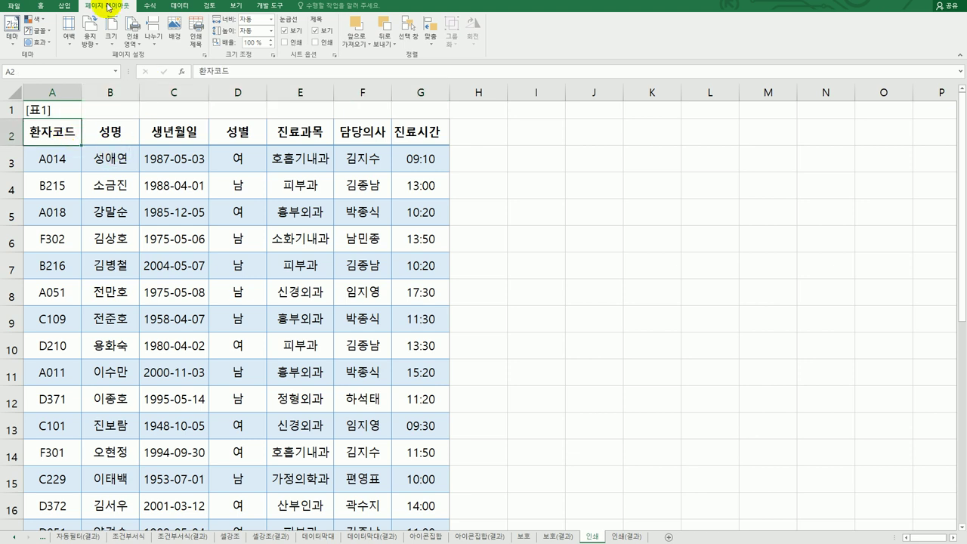
pyautogui.click(198, 43)
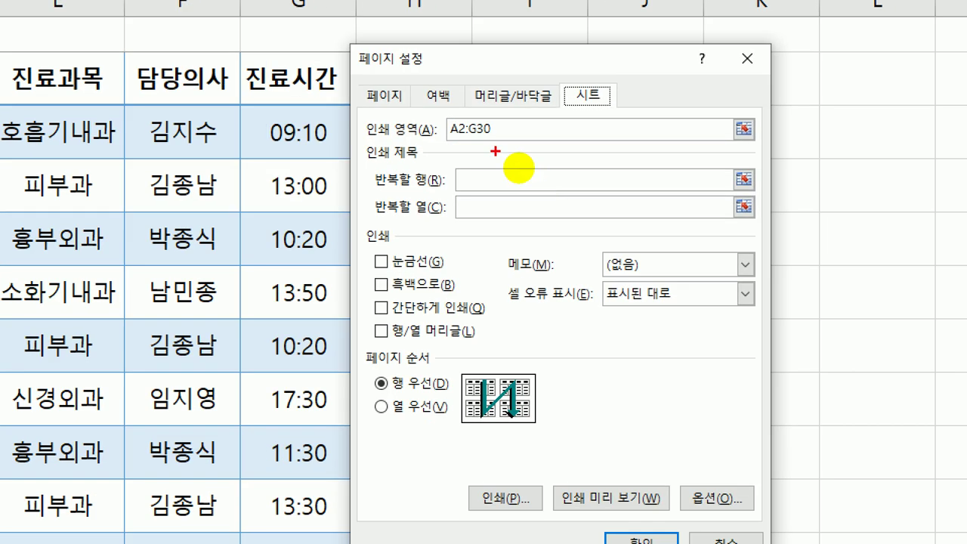
pyautogui.moveTo(503, 142)
pyautogui.mouseDown()
pyautogui.moveTo(447, 136)
pyautogui.moveTo(504, 119)
pyautogui.moveTo(505, 148)
pyautogui.mouseUp()
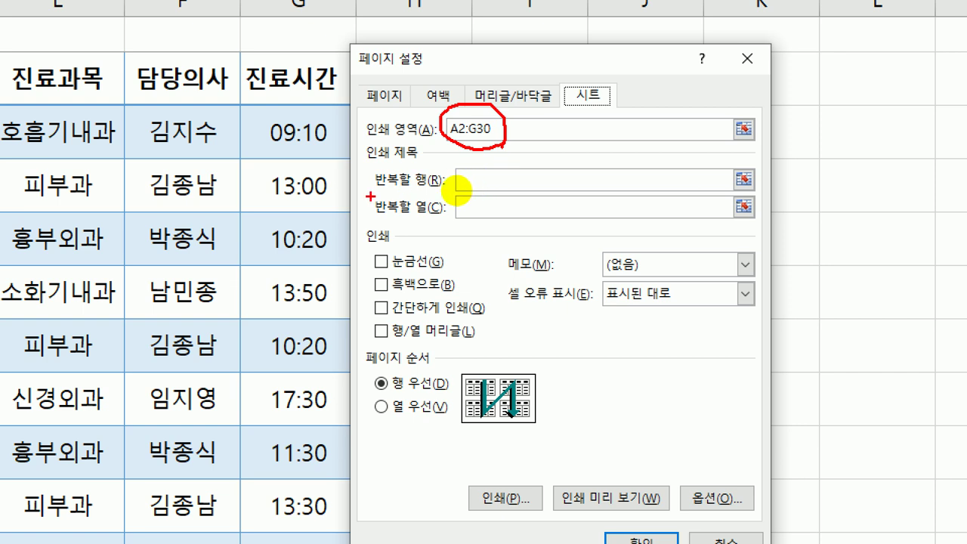
pyautogui.moveTo(376, 196)
pyautogui.mouseDown()
pyautogui.moveTo(420, 197)
pyautogui.moveTo(453, 171)
pyautogui.moveTo(385, 156)
pyautogui.moveTo(382, 198)
pyautogui.mouseUp()
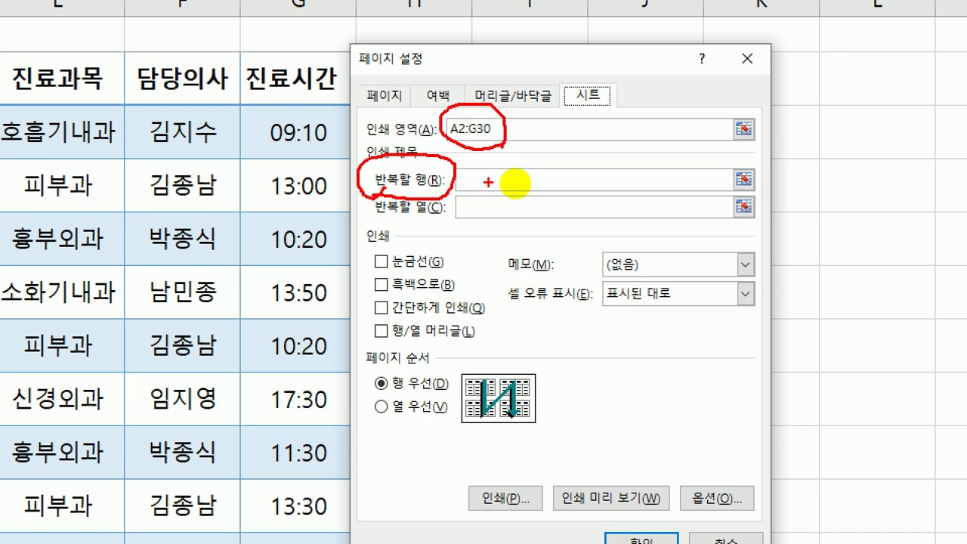
pyautogui.moveTo(521, 163)
pyautogui.mouseDown()
pyautogui.moveTo(491, 202)
pyautogui.moveTo(533, 194)
pyautogui.mouseUp()
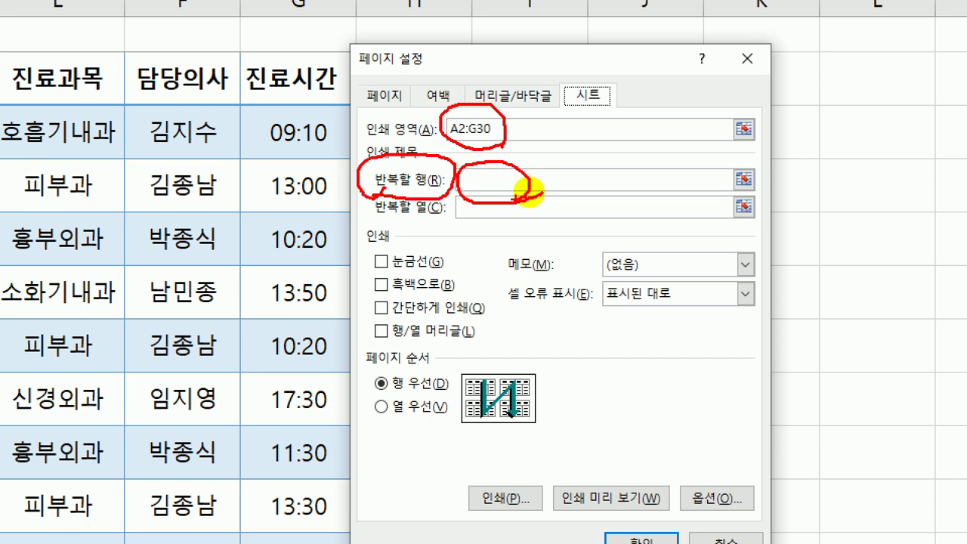
pyautogui.press('Escape')
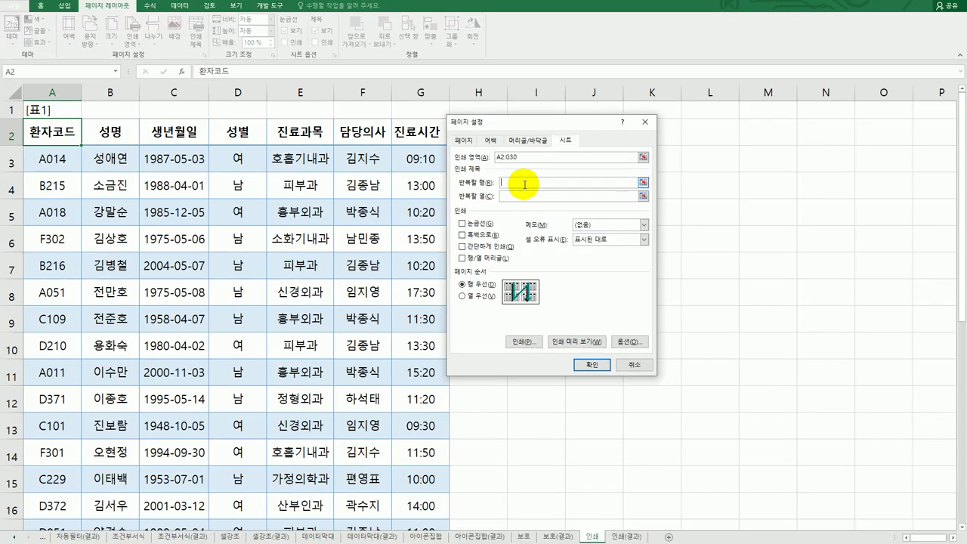
pyautogui.click(12, 133)
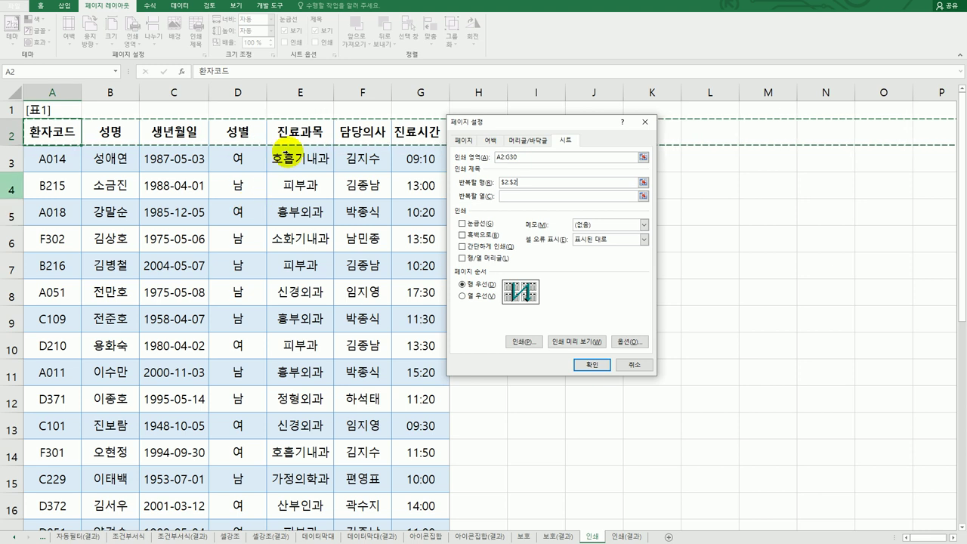
# Add a custom header whose right section shows the page number and total page count separated by a slash, &[페이지 번호]/&[전체 페이지 수].
pyautogui.click(526, 139)
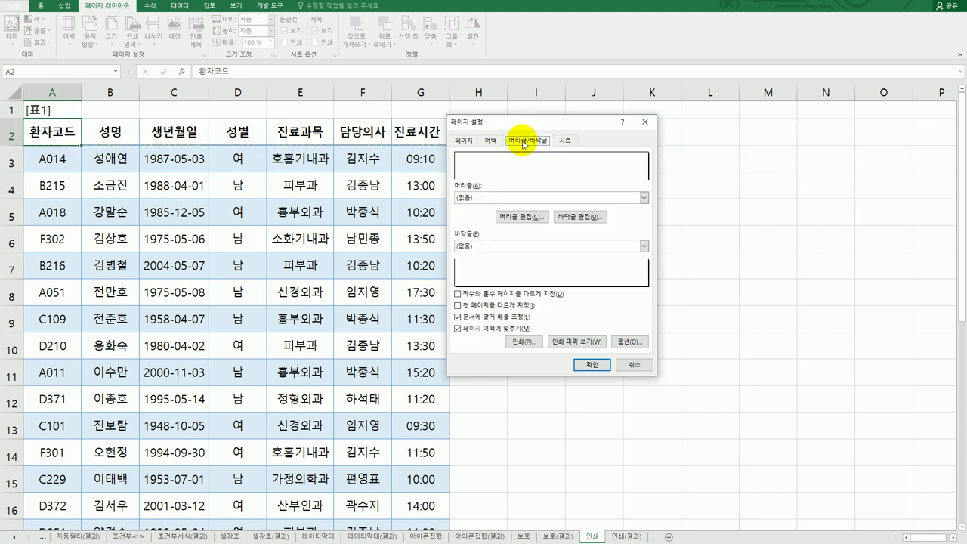
pyautogui.click(517, 219)
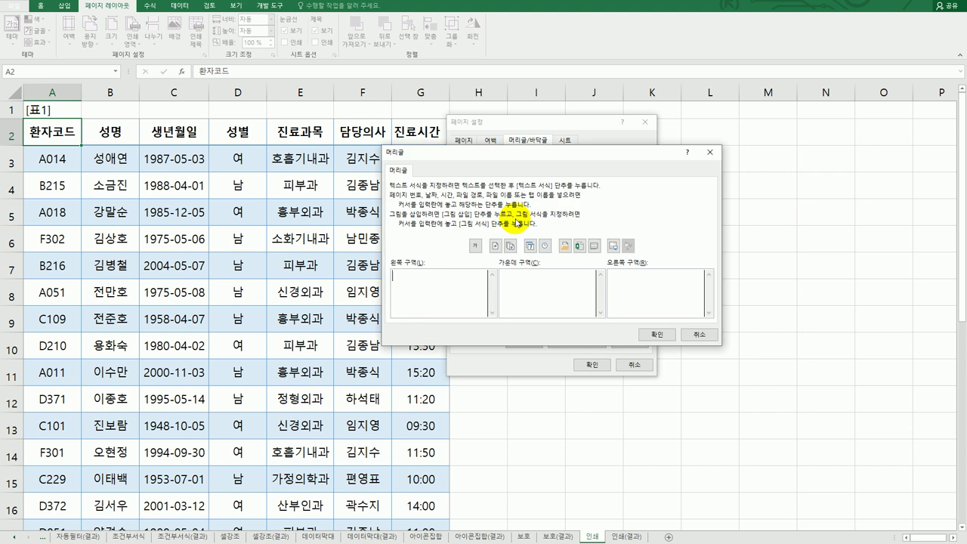
pyautogui.click(654, 286)
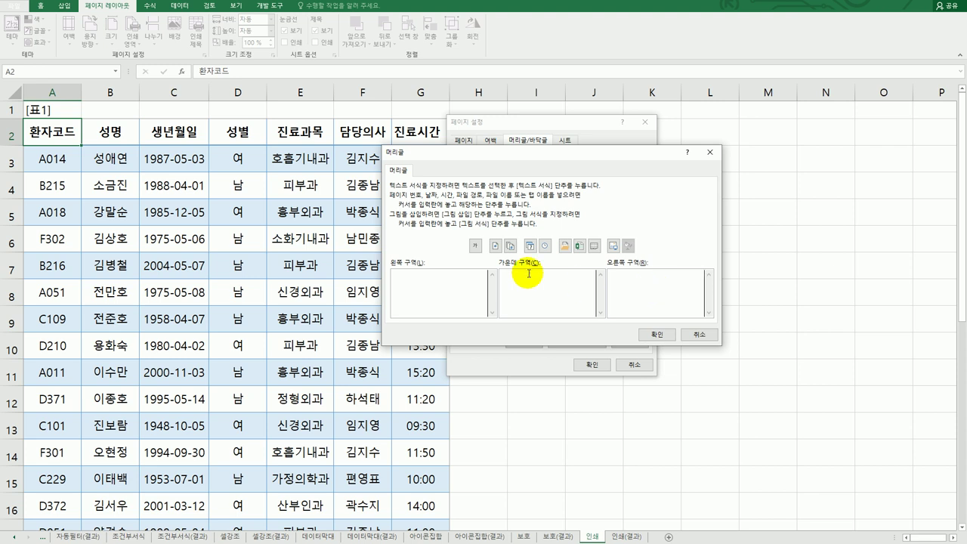
pyautogui.click(494, 247)
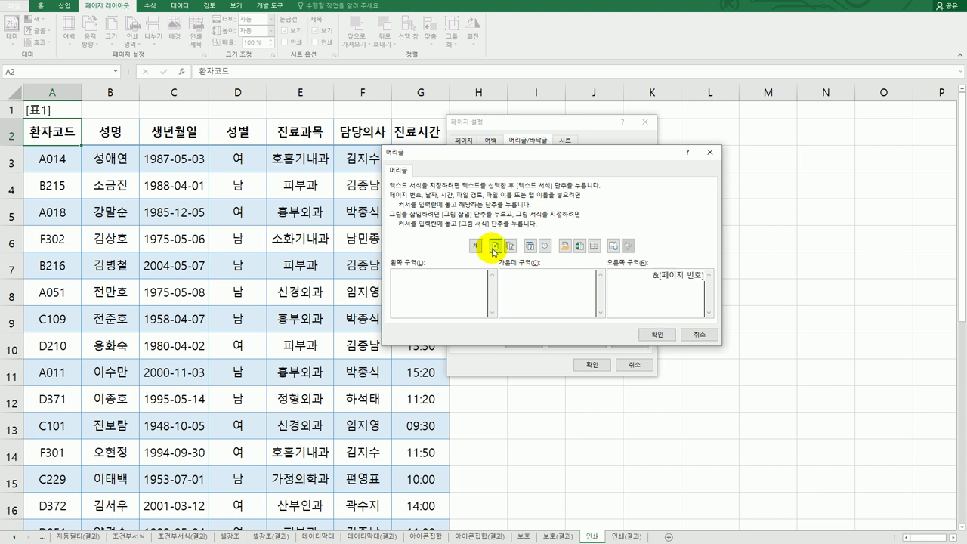
pyautogui.write('/')
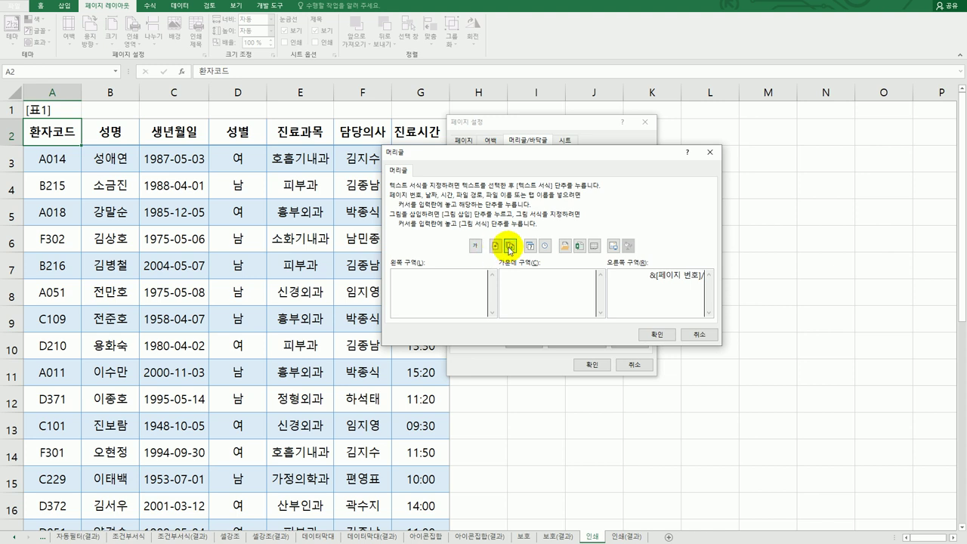
pyautogui.click(510, 247)
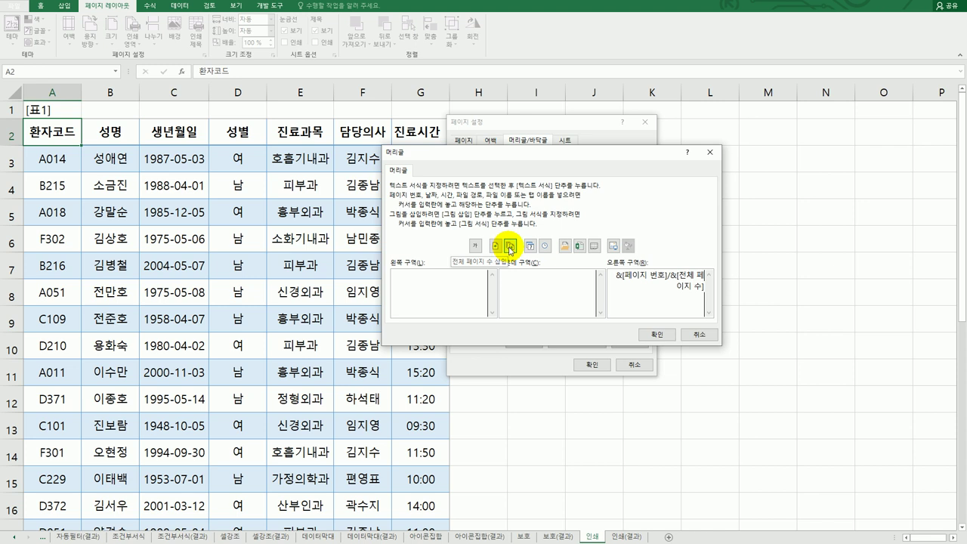
pyautogui.click(656, 335)
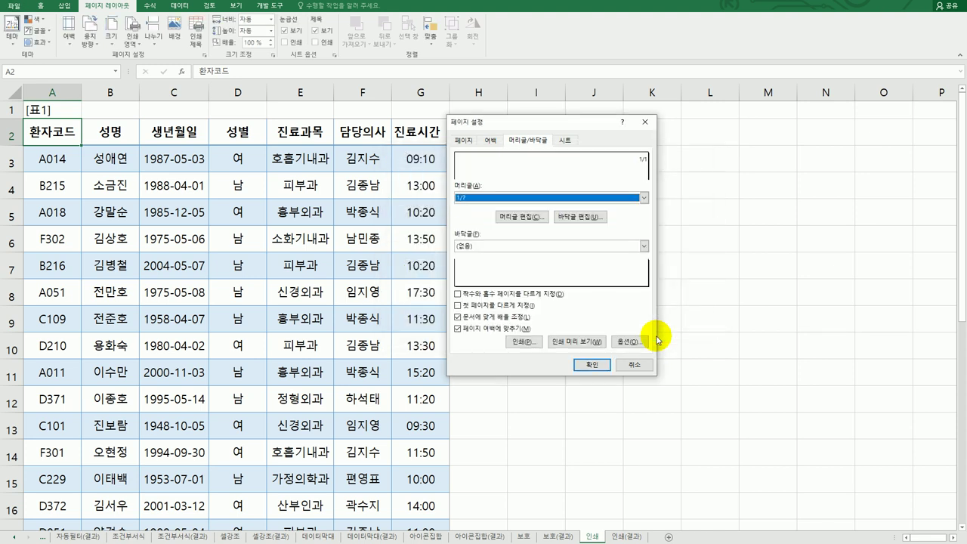
# Set the sheet's print scaling to 90% and apply the page setup.
pyautogui.click(461, 146)
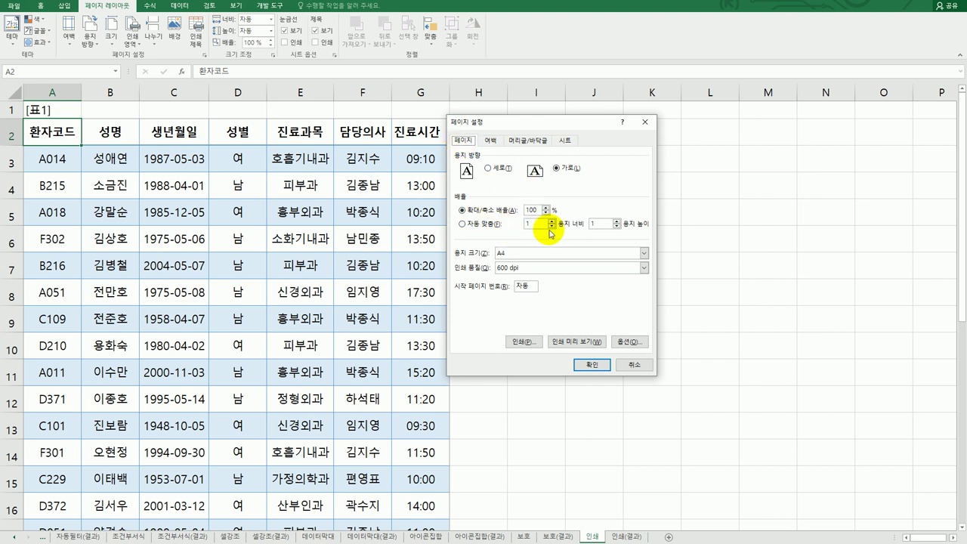
pyautogui.doubleClick(530, 211)
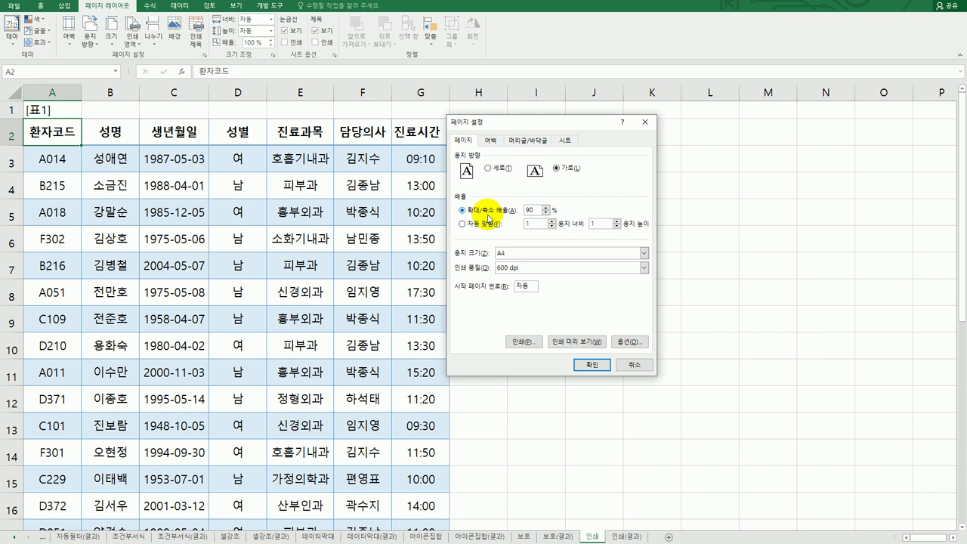
pyautogui.click(583, 365)
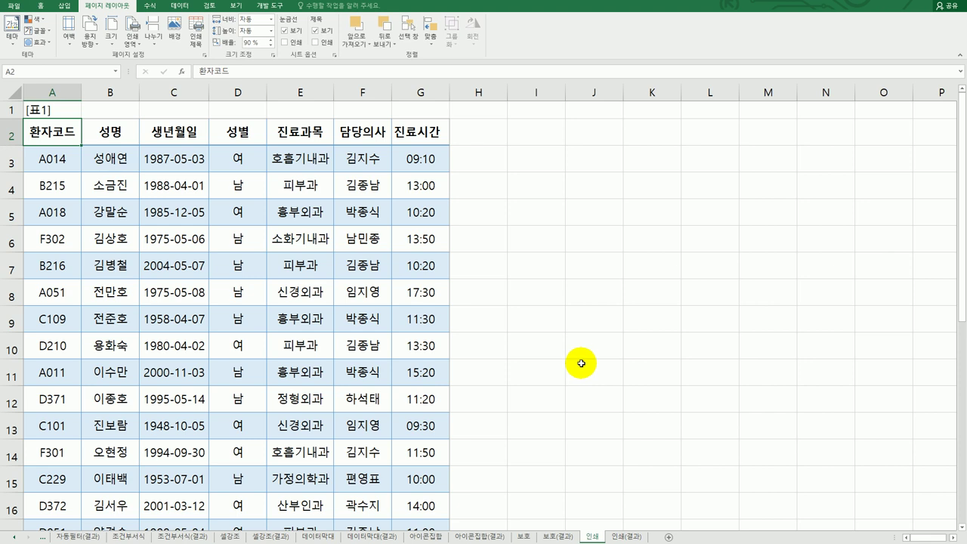
# Check both pages in the print preview for the repeated heading row and the page-number header, and return to the sheet.
pyautogui.click(14, 6)
pyautogui.click(45, 132)
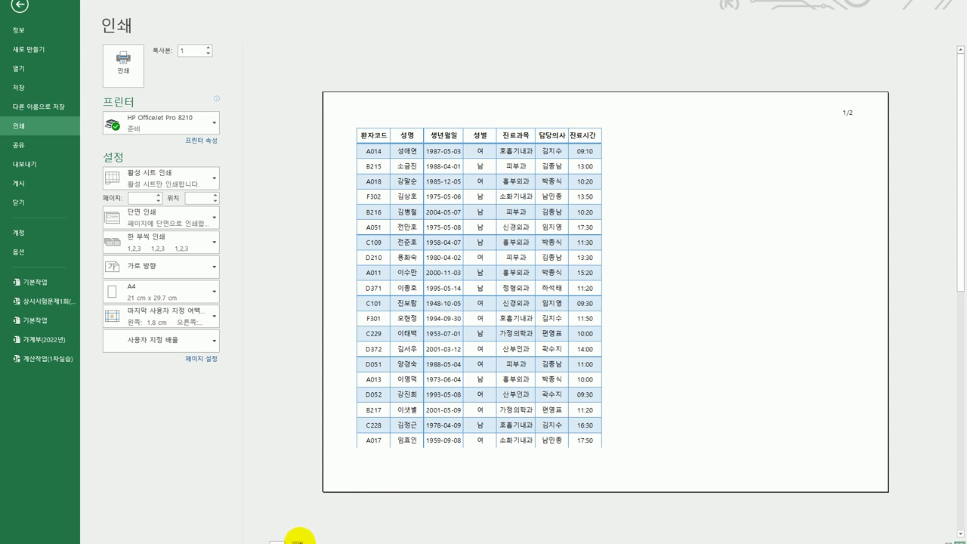
pyautogui.click(298, 541)
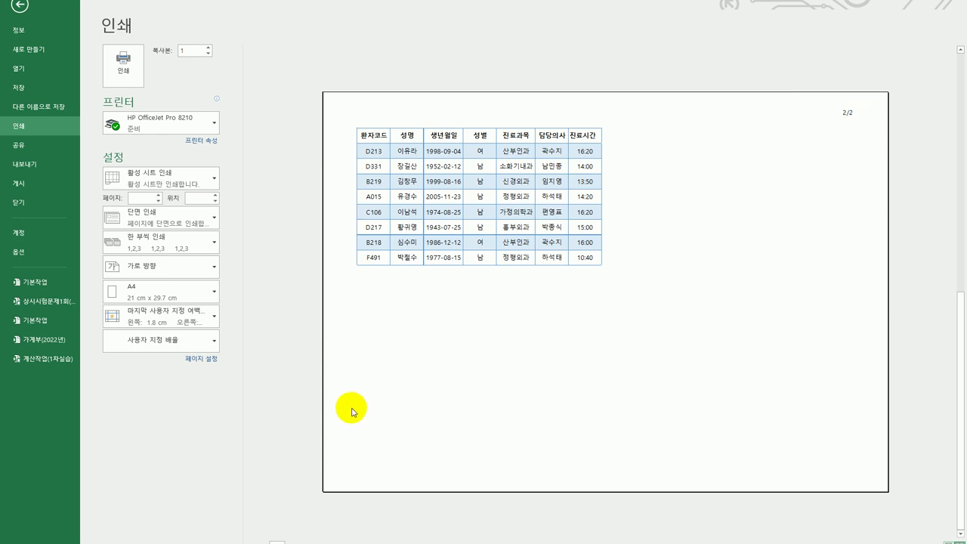
pyautogui.click(263, 541)
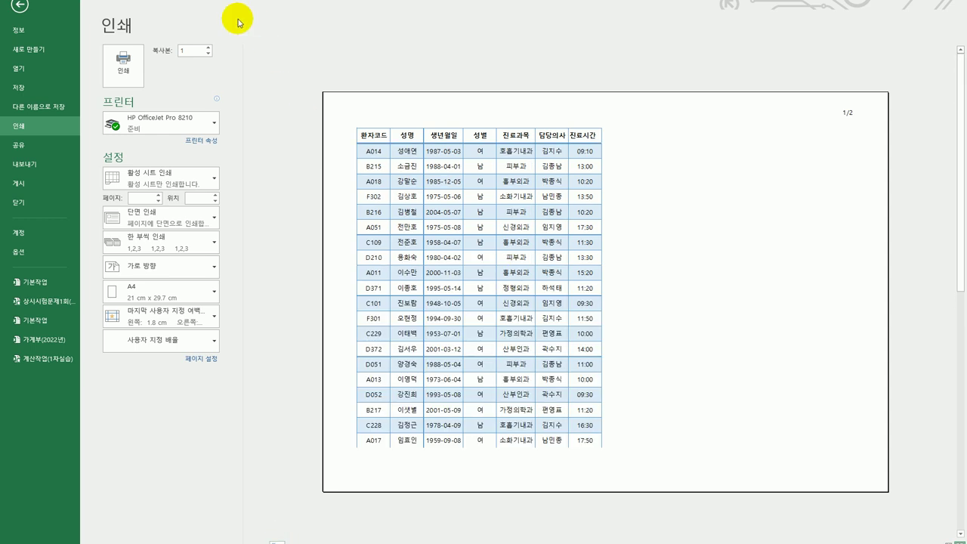
pyautogui.click(21, 6)
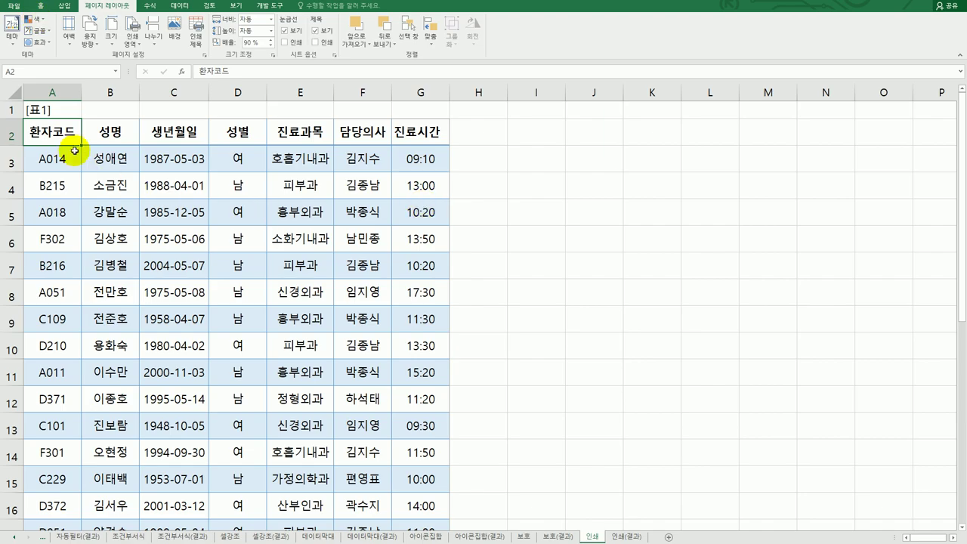
# Insert a page break above row 17 so that A2:G16 prints on the first page and A17:G30 on the second.
pyautogui.moveTo(83, 130); pyautogui.dragTo(433, 505)
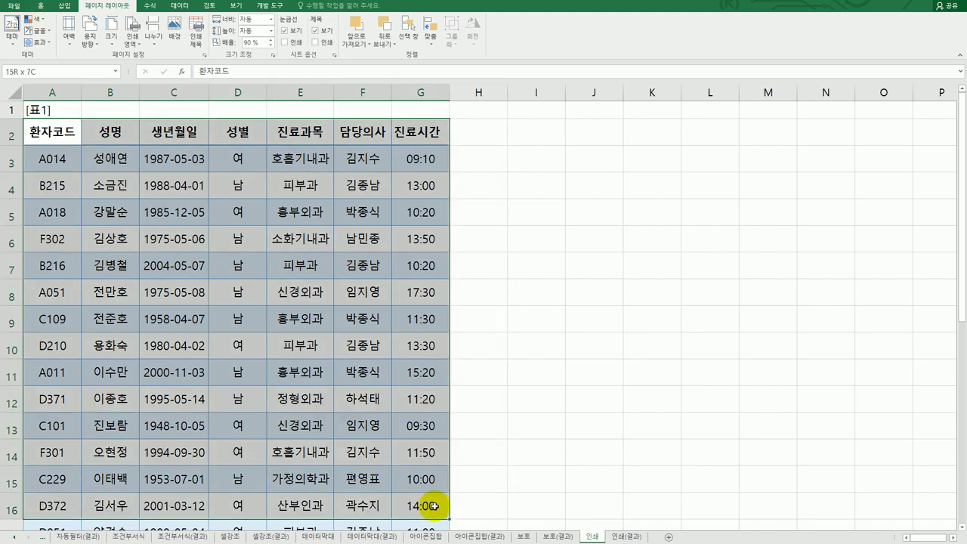
pyautogui.scroll(-2, 442, 451)
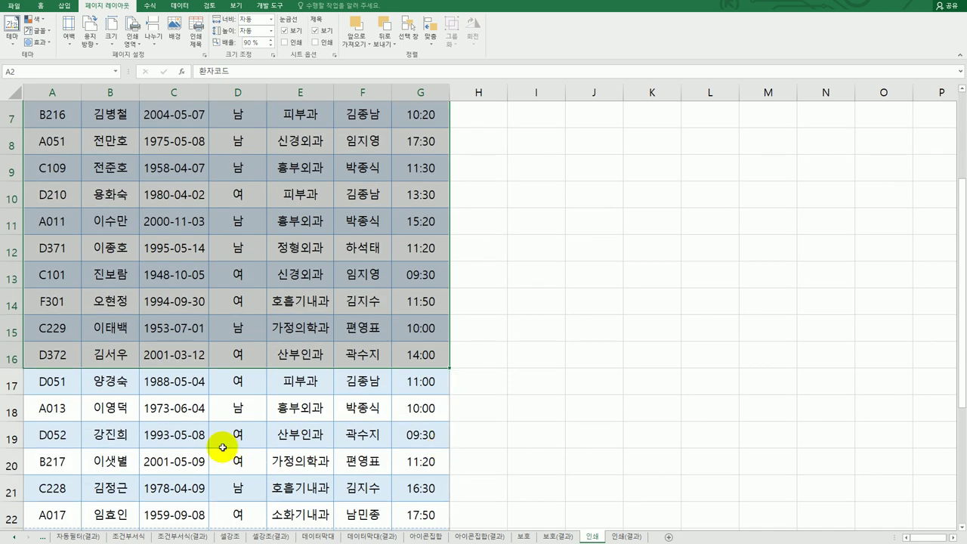
pyautogui.click(52, 383)
pyautogui.moveTo(52, 383); pyautogui.dragTo(409, 486)
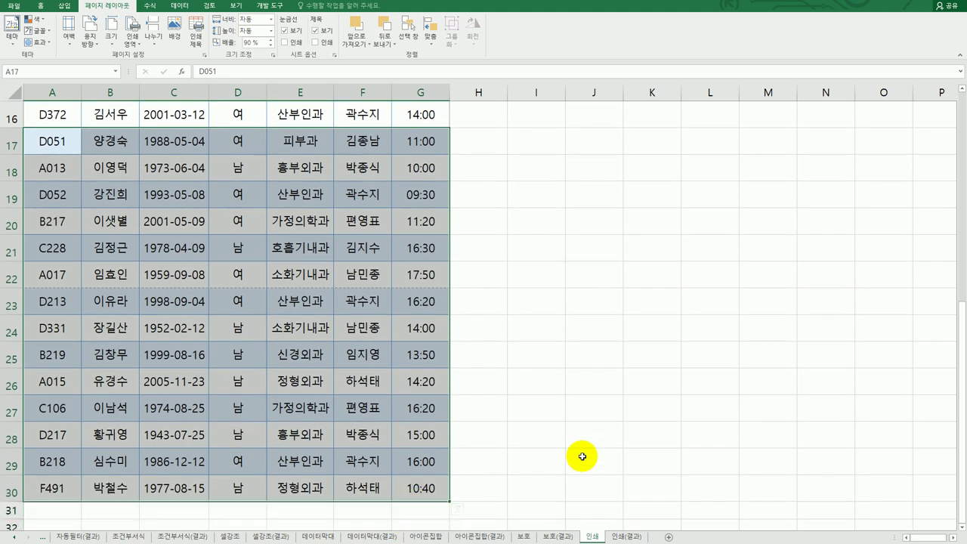
pyautogui.click(582, 456)
pyautogui.scroll(2, 583, 456)
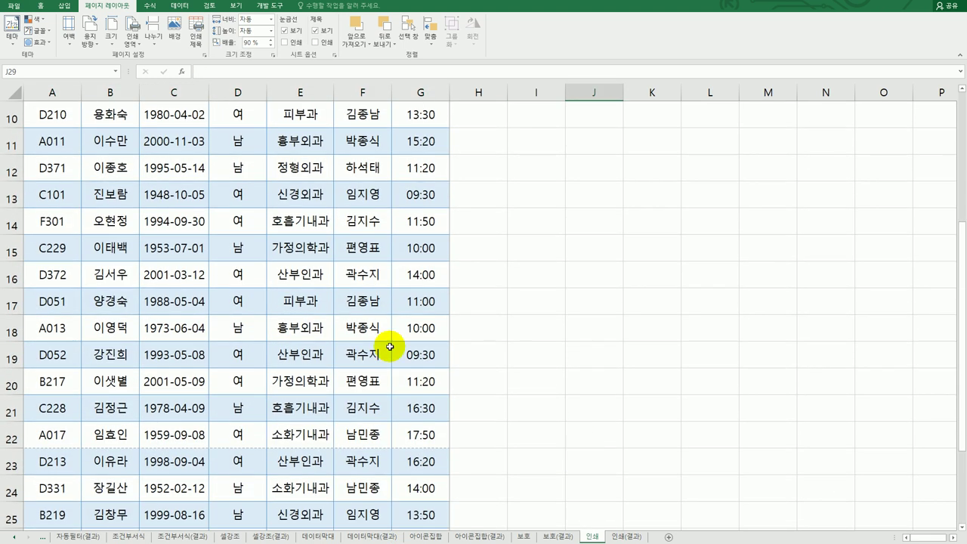
pyautogui.click(53, 301)
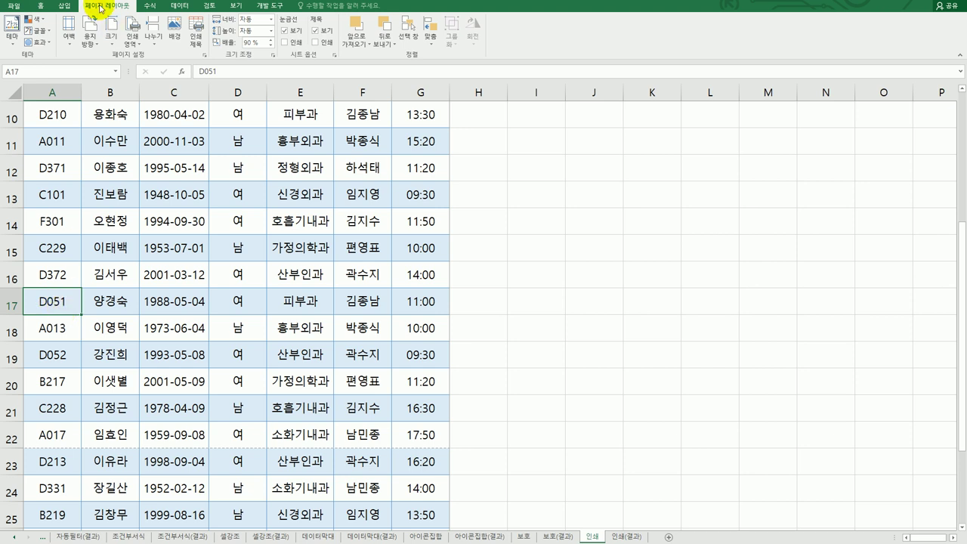
pyautogui.click(154, 44)
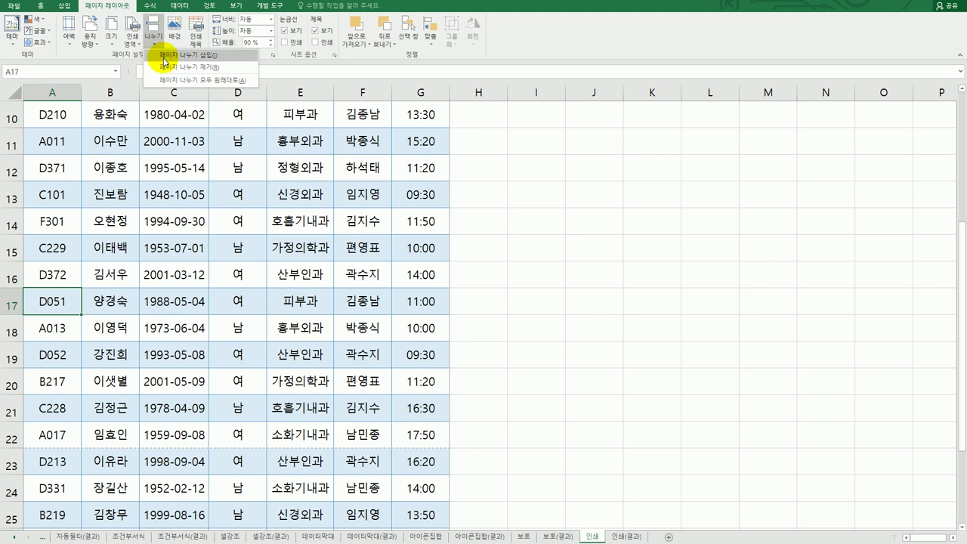
pyautogui.click(163, 57)
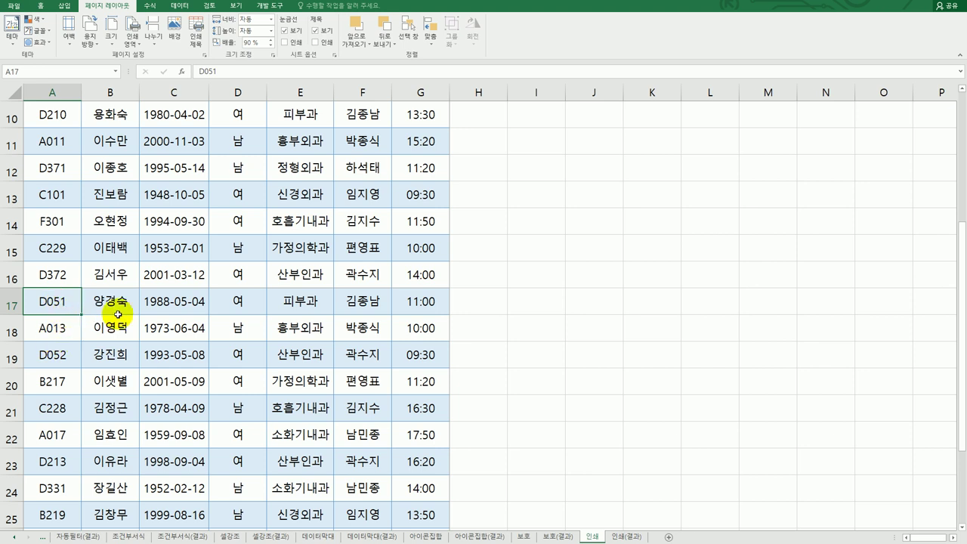
# Review how the table splits across both pages in the print preview after the page break, and return to the sheet.
pyautogui.click(14, 6)
pyautogui.click(16, 125)
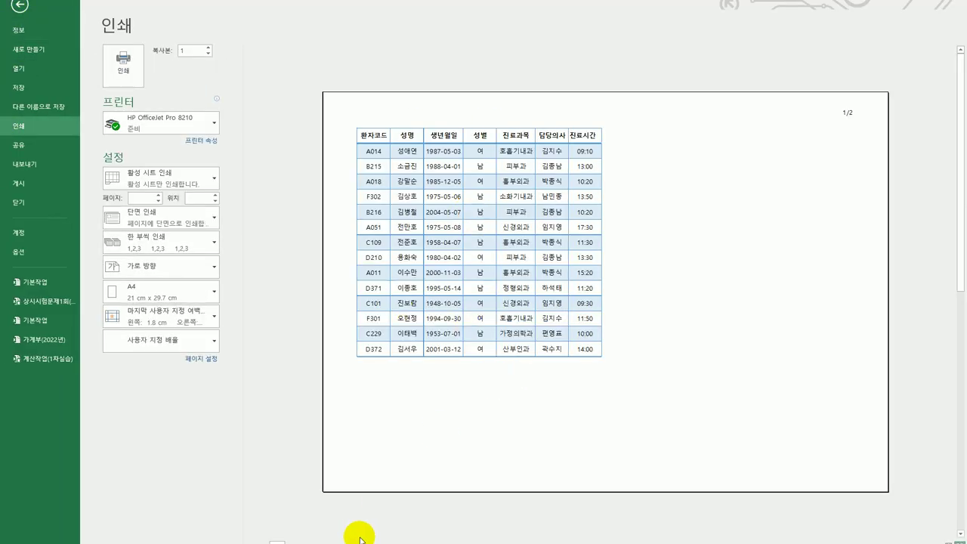
pyautogui.scroll(-1, 394, 274)
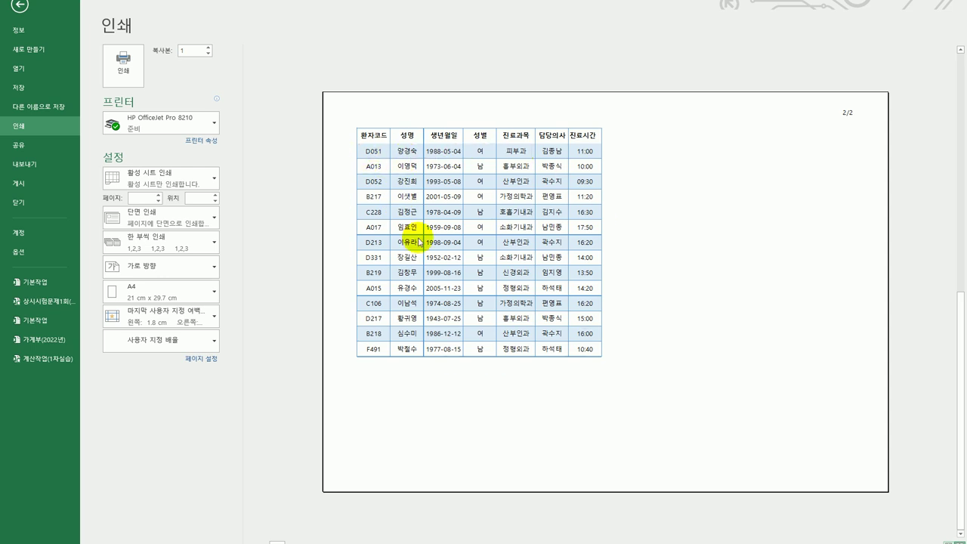
pyautogui.click(20, 8)
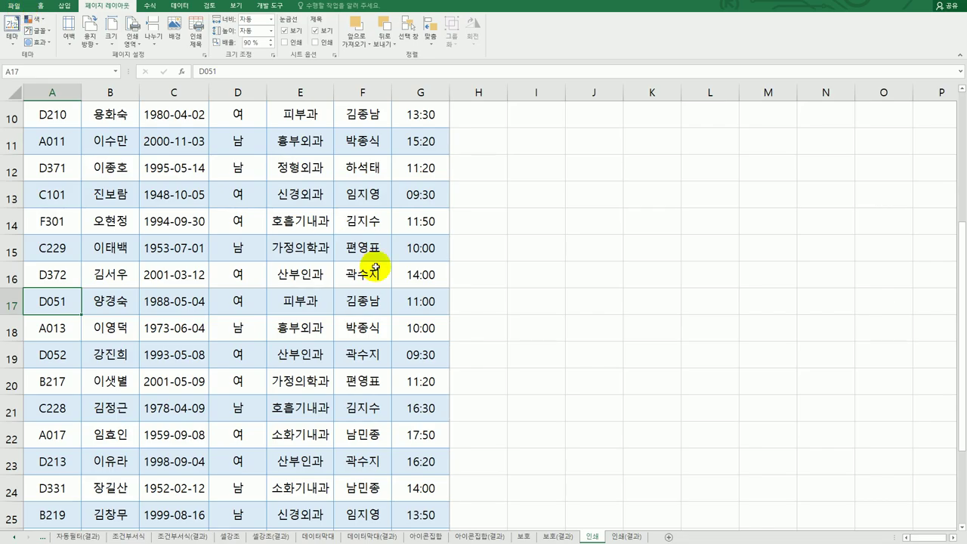